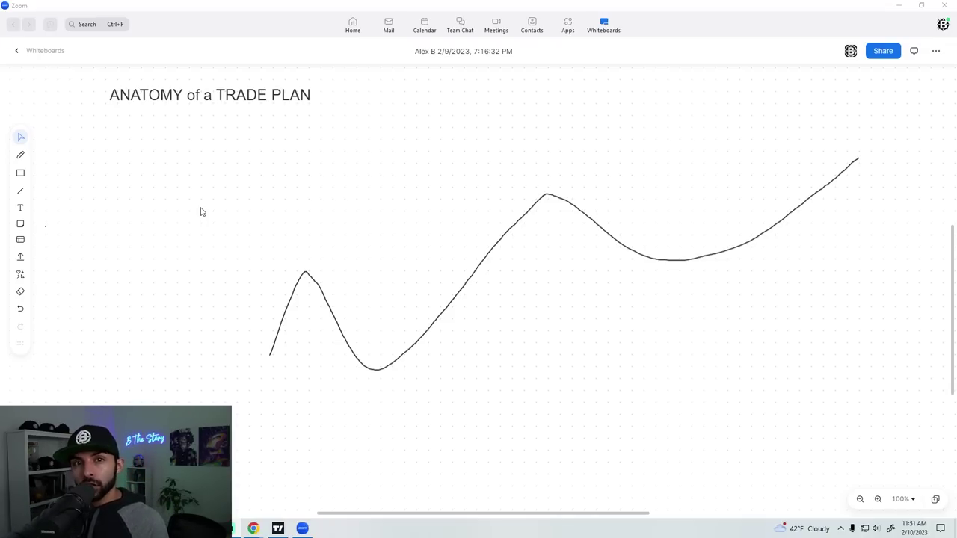
- Switch Zoom Whiteboard to the freehand pen tool with the P shortcut
key(p)
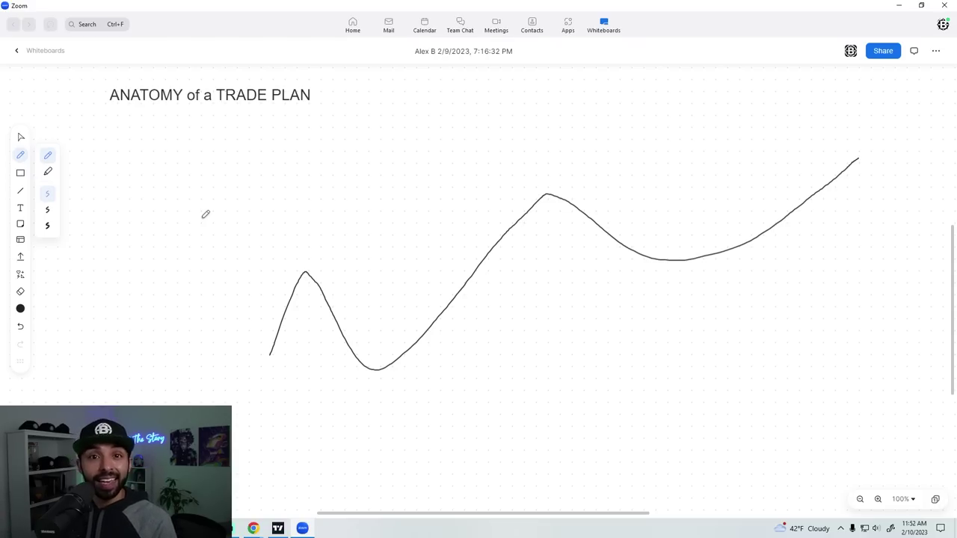
- Draw a horizontal level line across the price curve and return to the pen
key(l)
drag(197, 264, 765, 284)
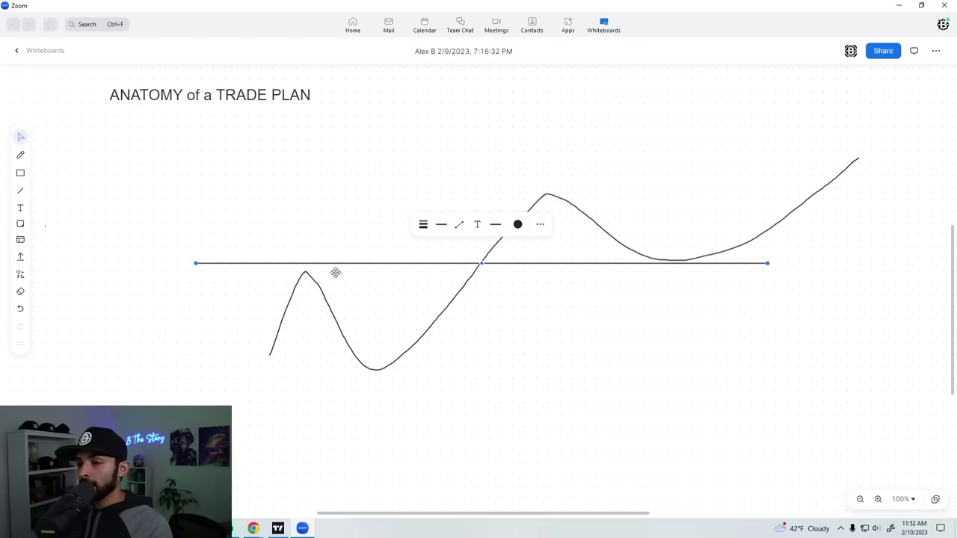
click(288, 198)
click(21, 155)
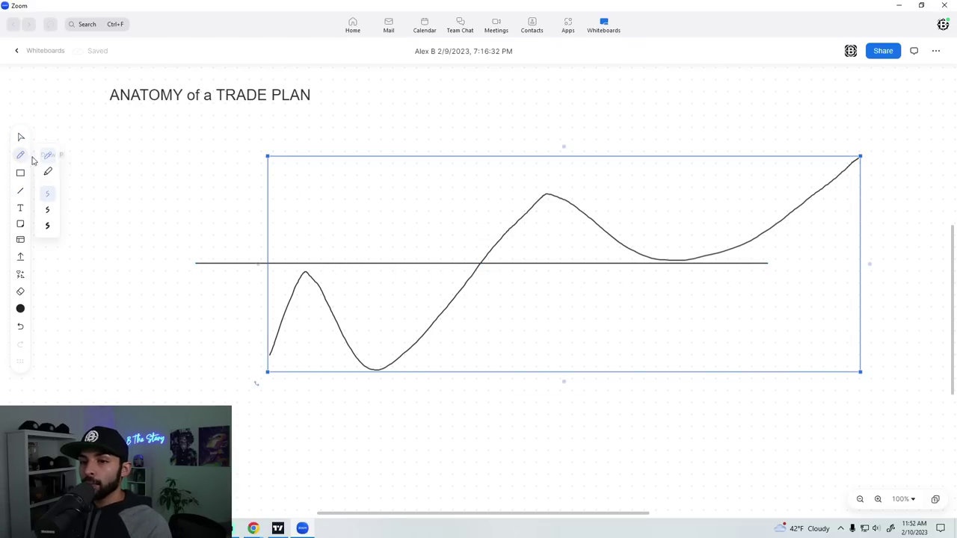
click(22, 138)
click(23, 157)
- Loop the breakout, X the retest at the level, and sketch price falling from the entry box
drag(448, 254, 441, 249)
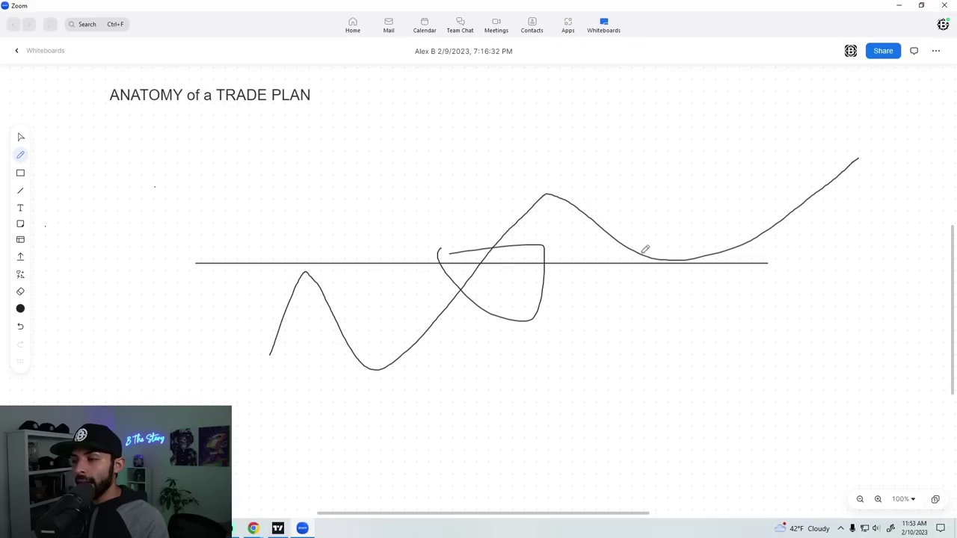
mouse_move(652, 247)
mouse_down()
mouse_move(680, 271)
mouse_move(650, 272)
mouse_up()
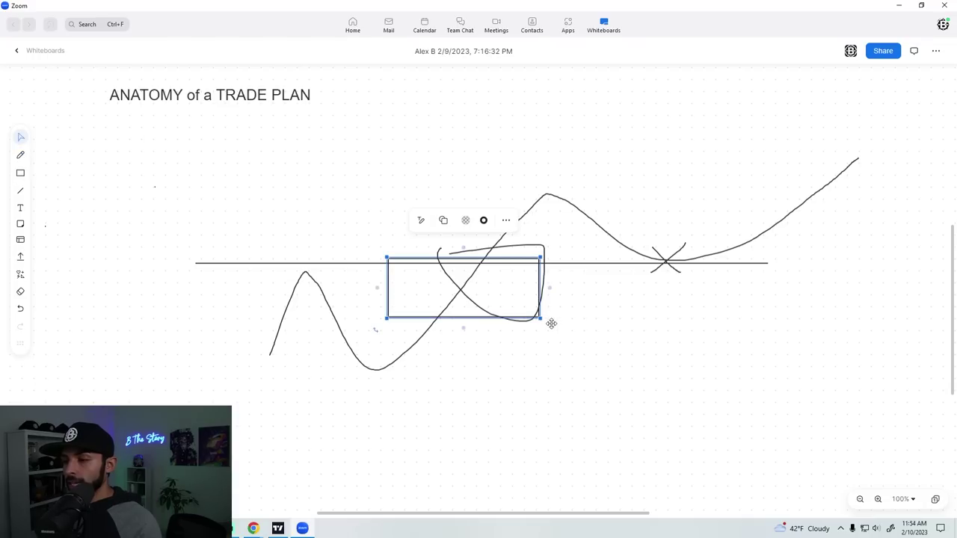
mouse_move(551, 322)
mouse_down()
mouse_move(461, 290)
mouse_move(470, 286)
mouse_up()
click(324, 194)
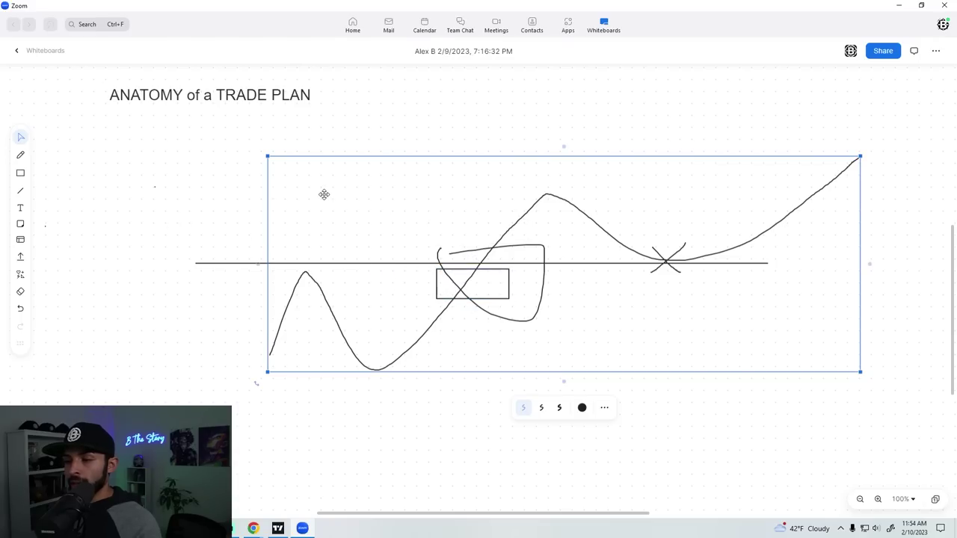
click(20, 172)
click(20, 155)
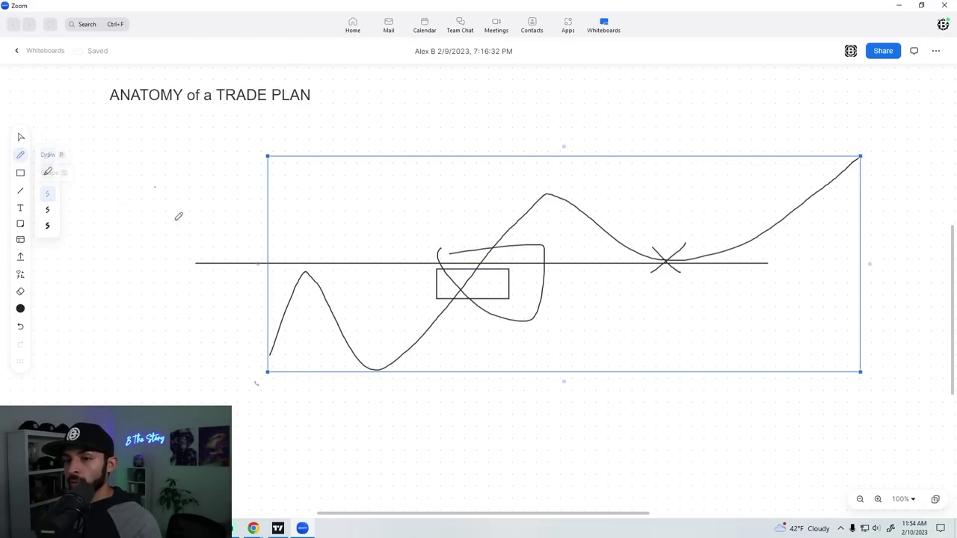
drag(489, 285, 657, 413)
- Draw a large lower-right box holding a zigzag consolidation, rising path, retest X and curl down
click(20, 172)
drag(669, 316, 909, 427)
click(20, 155)
mouse_move(689, 385)
mouse_down()
mouse_move(707, 355)
mouse_move(718, 365)
mouse_move(837, 365)
mouse_move(862, 259)
mouse_up()
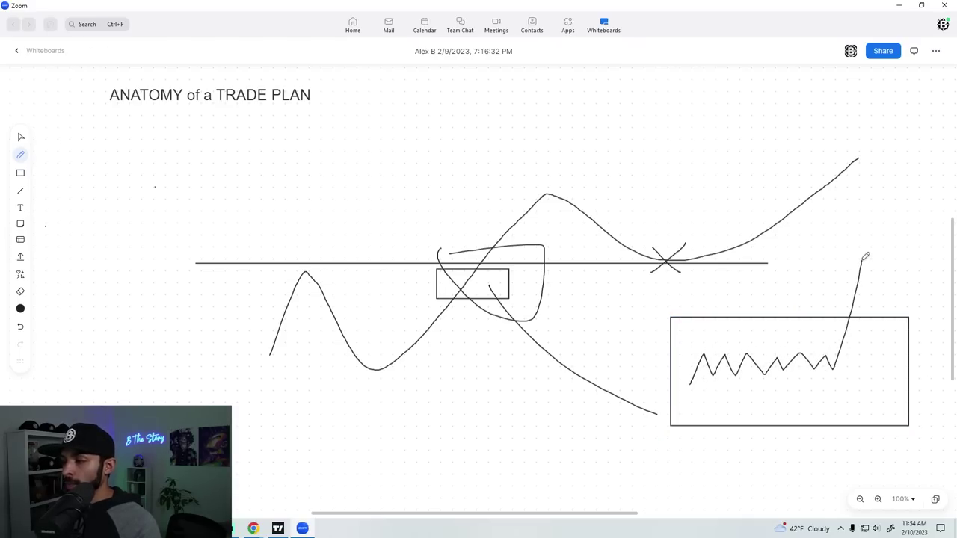
mouse_move(851, 368)
mouse_down()
mouse_move(664, 378)
mouse_move(871, 371)
mouse_up()
drag(807, 363, 857, 368)
mouse_move(863, 259)
mouse_down()
mouse_move(919, 306)
mouse_move(956, 251)
mouse_up()
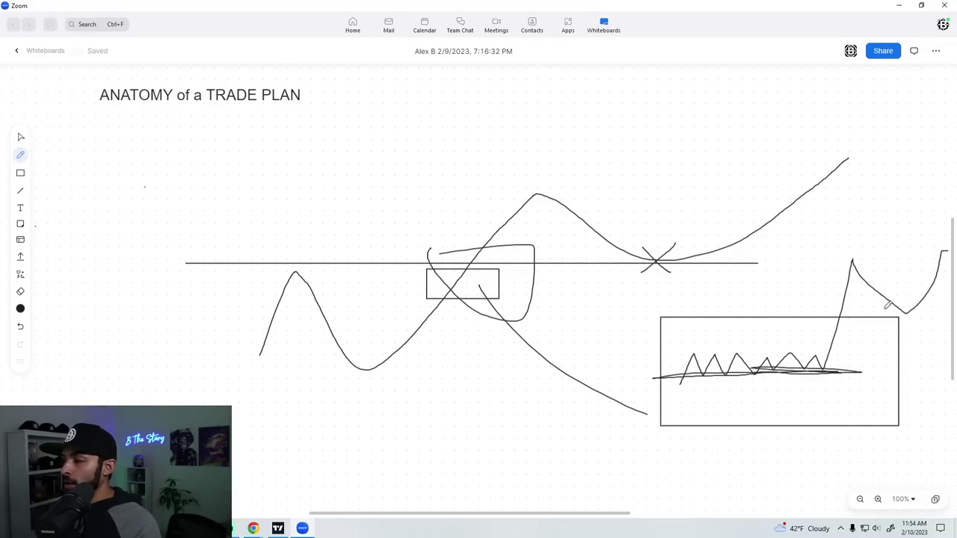
mouse_move(906, 300)
mouse_down()
mouse_move(902, 330)
mouse_move(888, 333)
mouse_move(666, 259)
mouse_up()
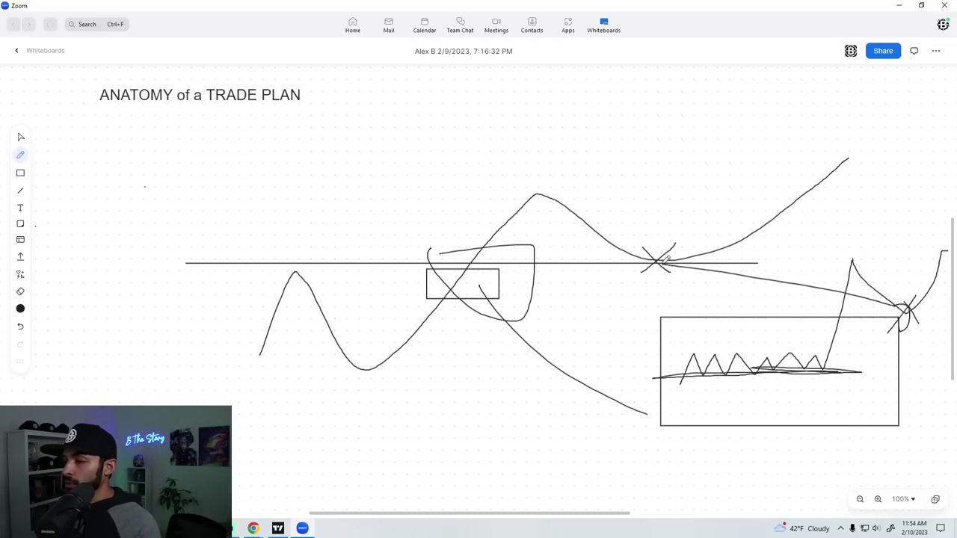
drag(909, 315, 861, 357)
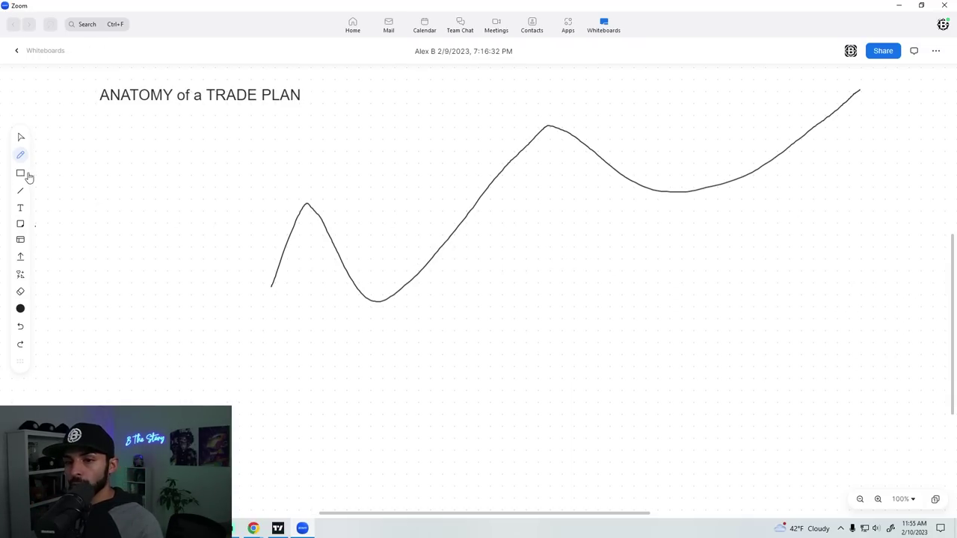
- Sketch a lower price path with a level line, retest X, looped consolidation and peak level
click(21, 154)
mouse_move(394, 444)
mouse_down()
mouse_move(406, 395)
mouse_move(451, 419)
mouse_move(498, 420)
mouse_move(520, 372)
mouse_move(562, 380)
mouse_move(655, 284)
mouse_move(681, 334)
mouse_move(822, 359)
mouse_move(863, 340)
mouse_up()
drag(410, 377, 843, 376)
mouse_move(702, 360)
mouse_down()
mouse_move(753, 385)
mouse_move(693, 390)
mouse_up()
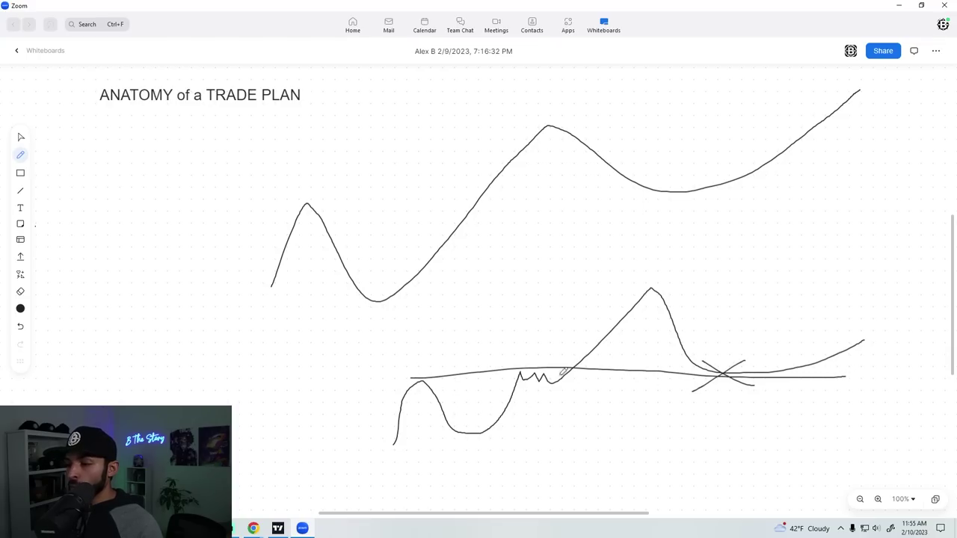
mouse_move(512, 371)
mouse_down()
mouse_move(528, 385)
mouse_move(614, 385)
mouse_move(564, 361)
mouse_move(515, 374)
mouse_up()
drag(756, 369, 866, 281)
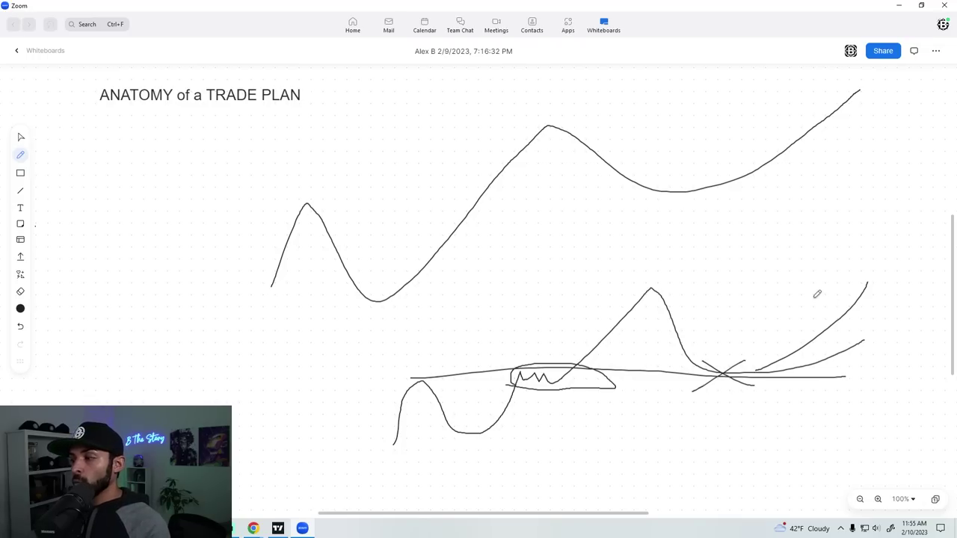
drag(602, 288, 895, 284)
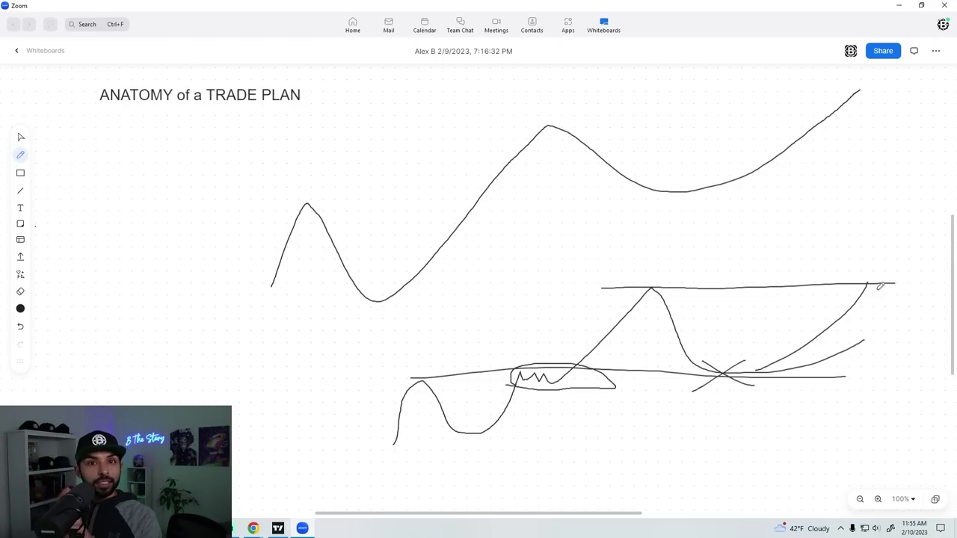
- Mark a level line and retest X on the upper curve, undoing a stray breakout loop
drag(273, 198, 735, 205)
mouse_move(451, 198)
mouse_down()
mouse_move(501, 207)
mouse_move(523, 196)
mouse_move(452, 184)
mouse_up()
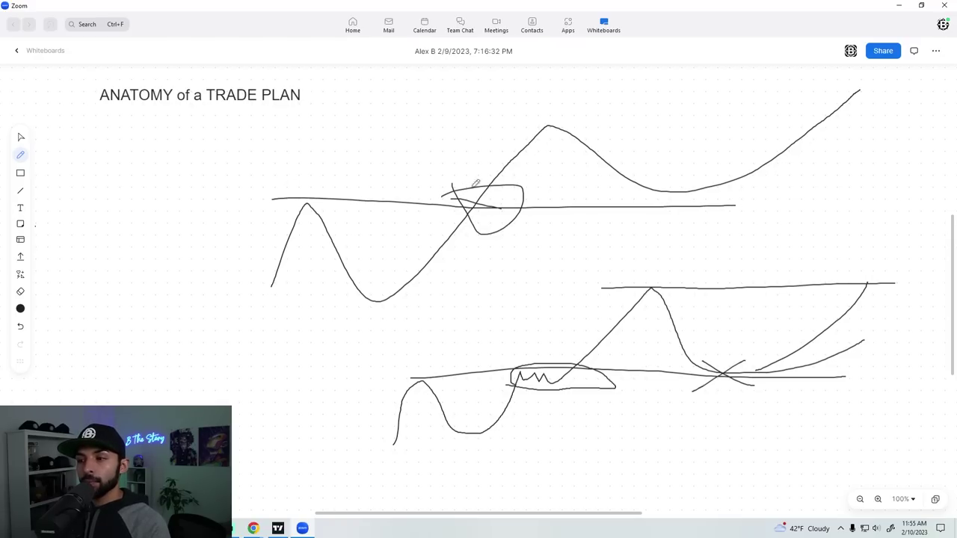
key(ctrl+z)
key(ctrl+z)
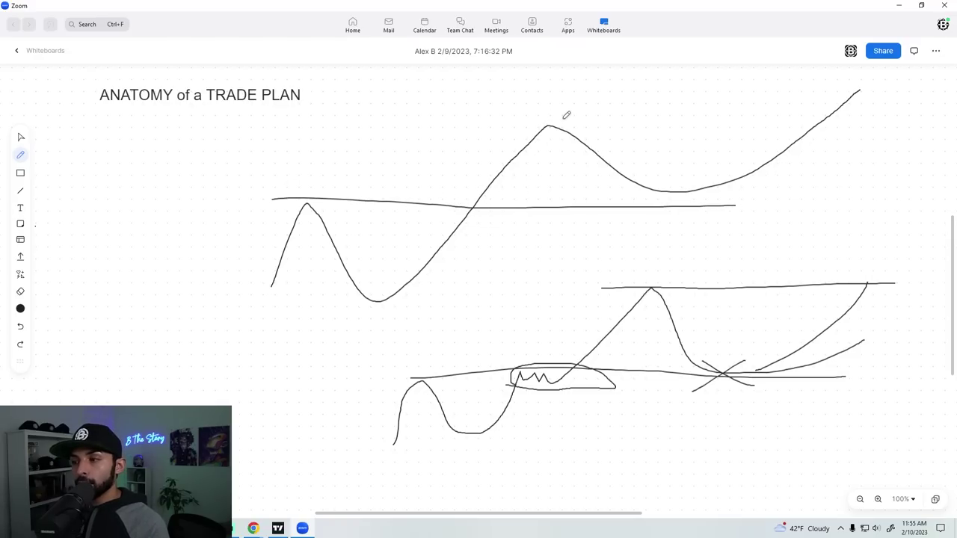
drag(658, 181, 680, 210)
drag(680, 168, 625, 225)
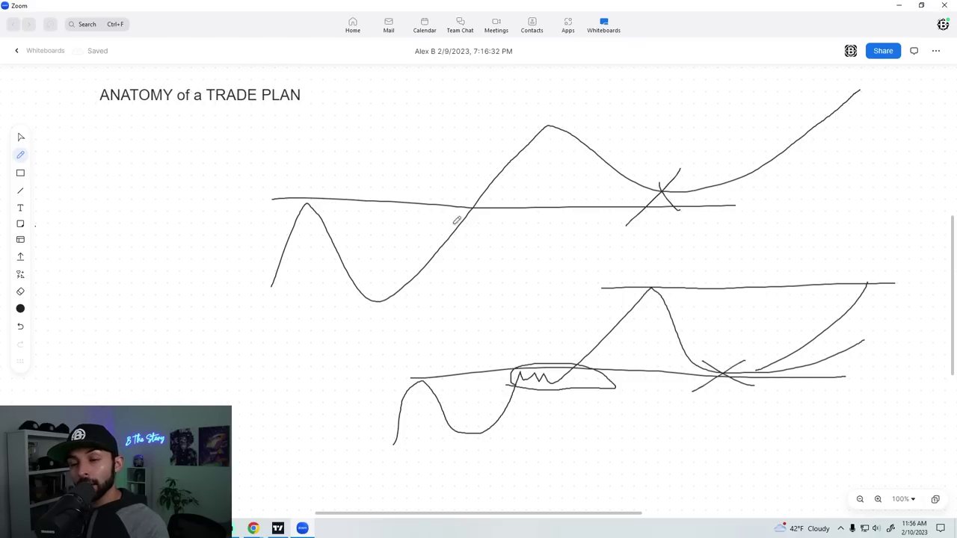
mouse_move(465, 212)
mouse_down()
mouse_move(491, 222)
mouse_move(466, 222)
mouse_move(524, 320)
mouse_move(533, 364)
mouse_move(544, 335)
mouse_up()
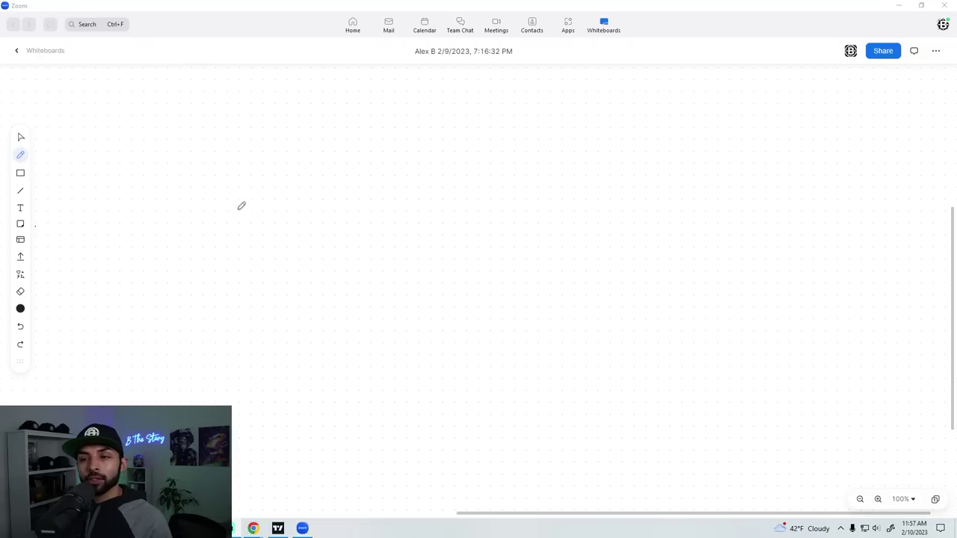
- Draw a new price curve and a horizontal level line crossing it on empty canvas
drag(356, 227, 729, 91)
drag(279, 212, 632, 195)
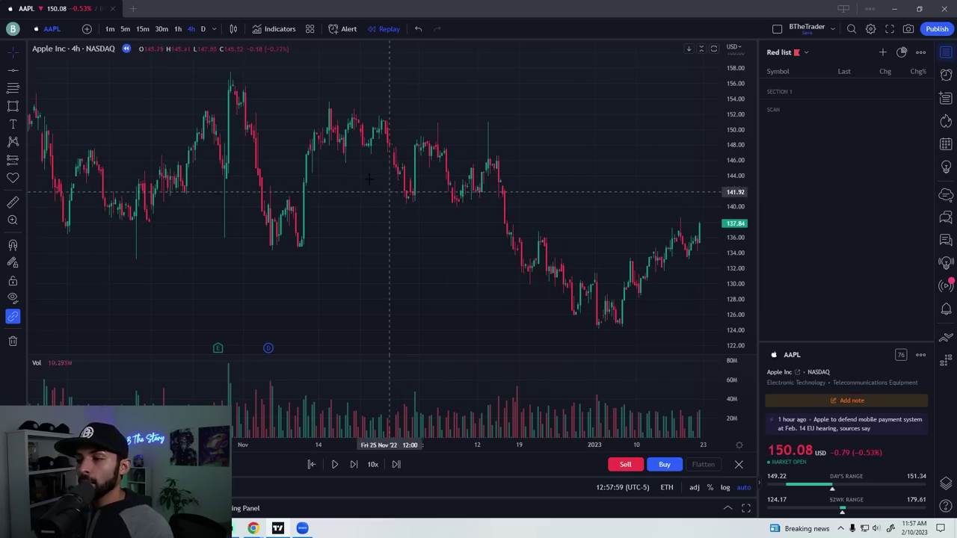
- Check the 140.11 horizontal line and switch the AAPL chart to 5-minute candles
click(16, 75)
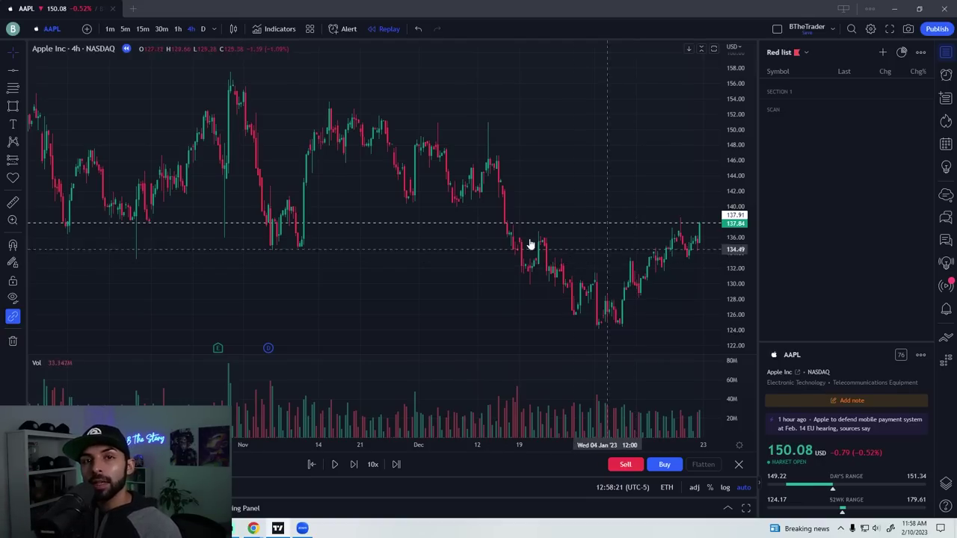
click(265, 206)
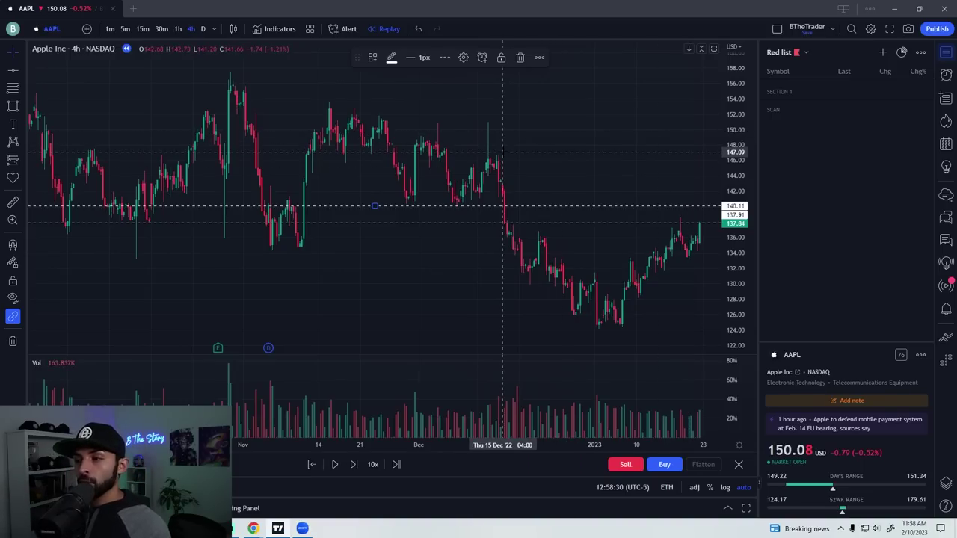
click(385, 130)
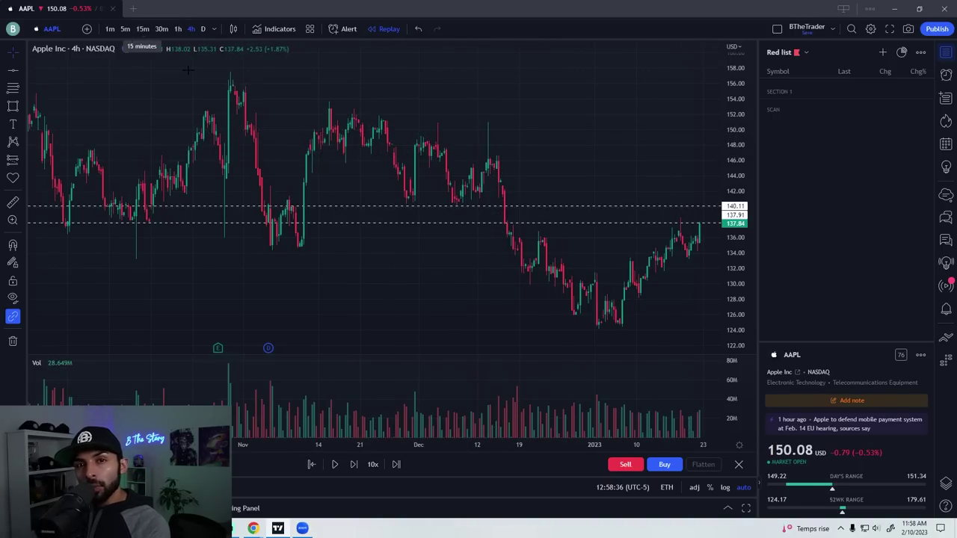
scroll(609, 214, up, 5)
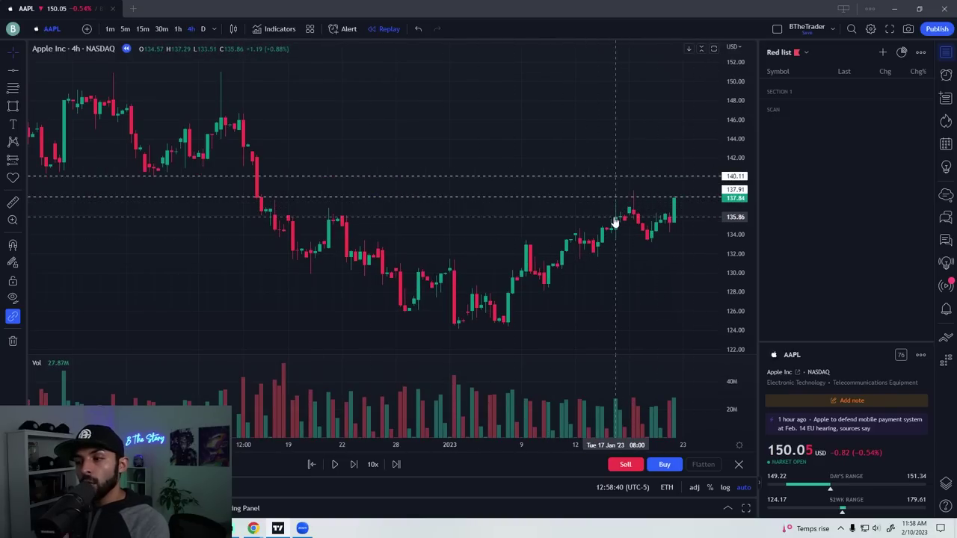
click(125, 29)
scroll(506, 118, down, 10)
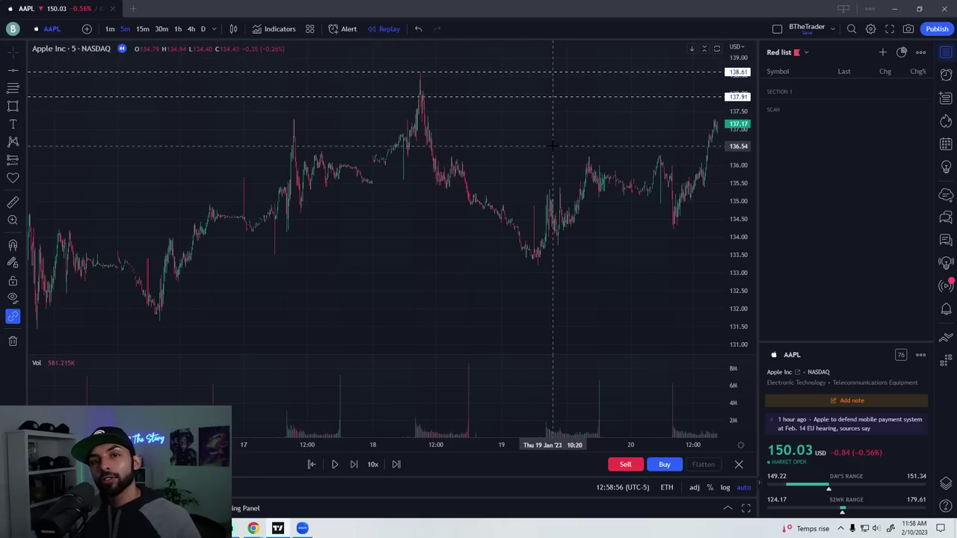
- Run the 5-minute bar replay forward in bursts and pan to the Monday 23 Jan bars
click(334, 465)
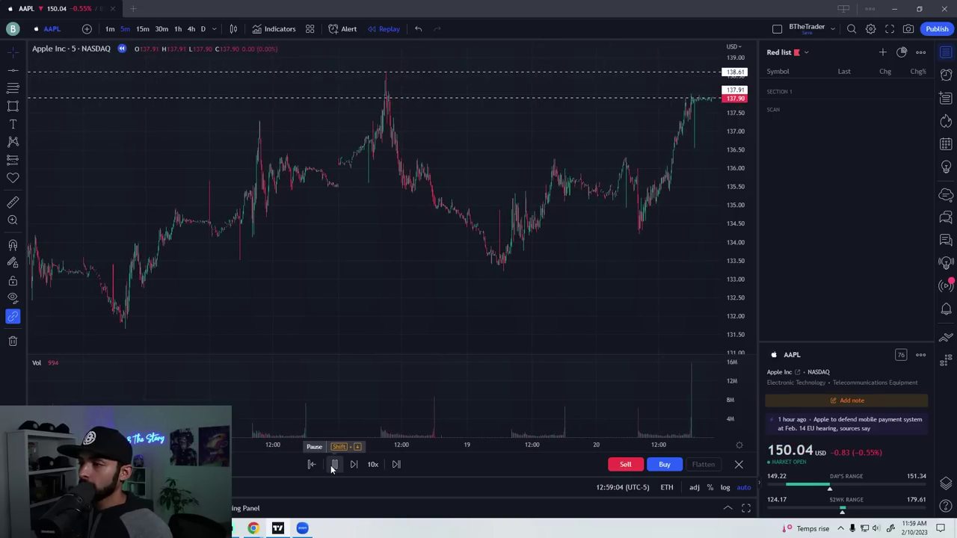
click(333, 465)
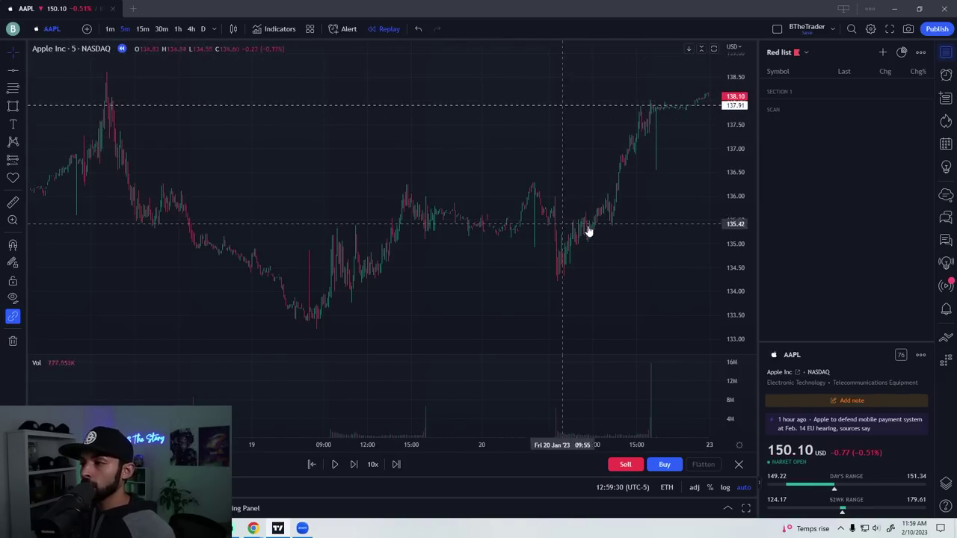
scroll(528, 105, up, 4)
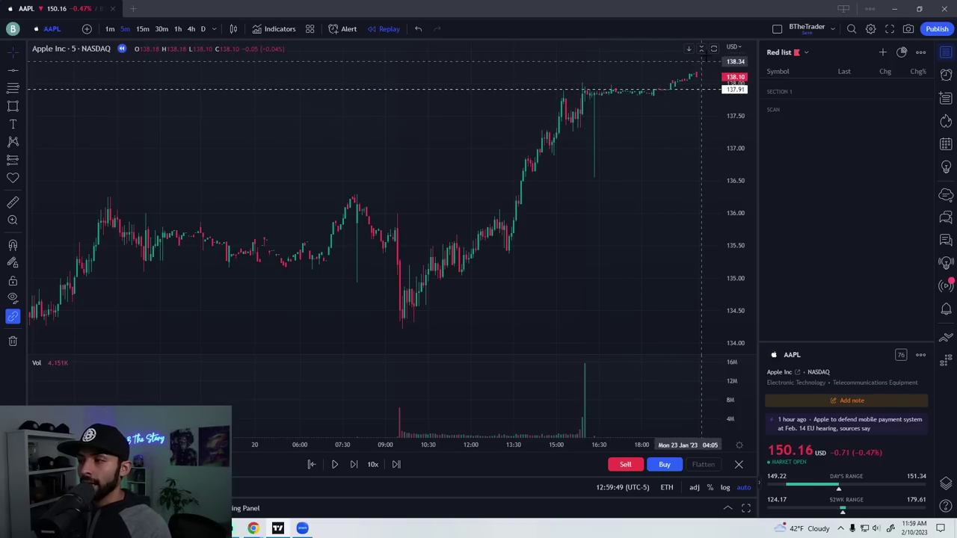
click(335, 465)
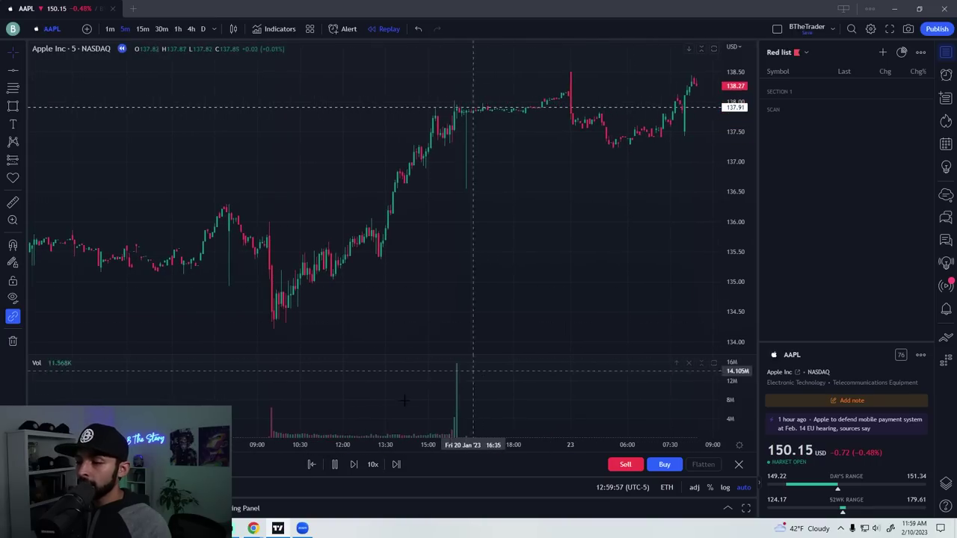
click(333, 464)
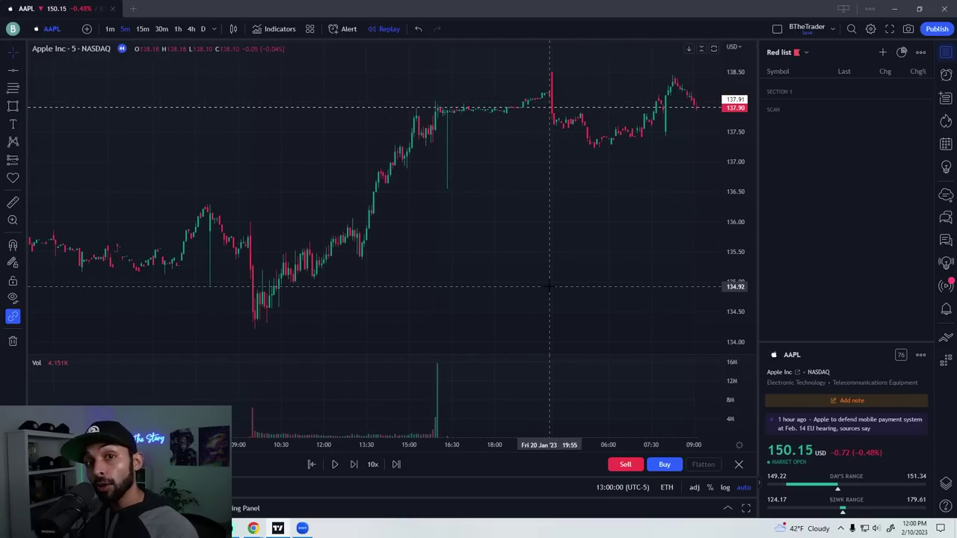
right_click(455, 275)
click(251, 312)
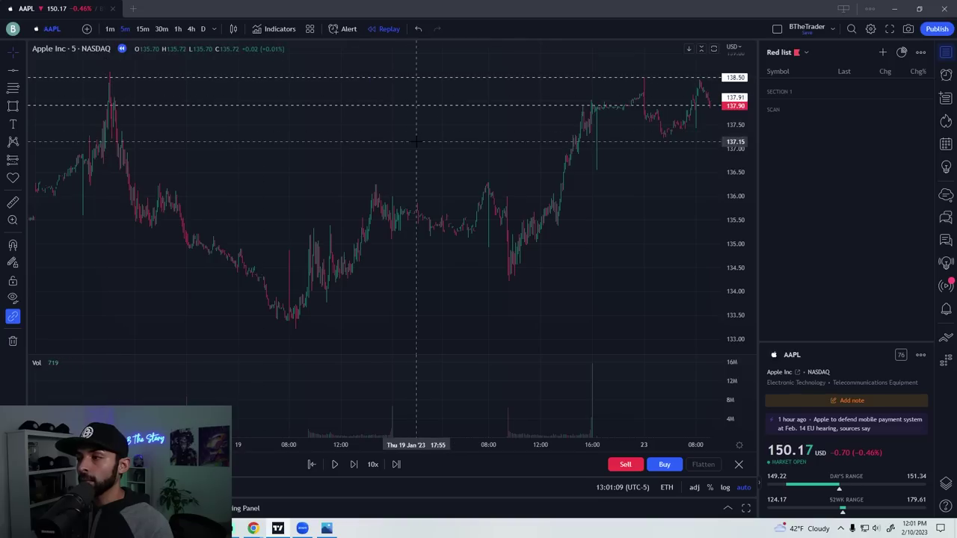
drag(679, 149, 538, 125)
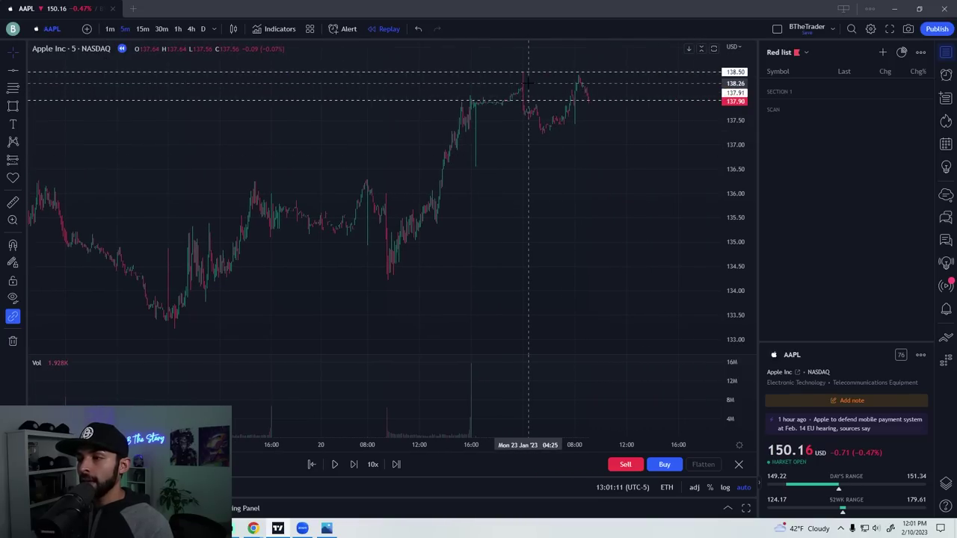
- Advance the replay past 141, add a 140.11 level line, and switch to 1-hour bars
scroll(590, 120, up, 3)
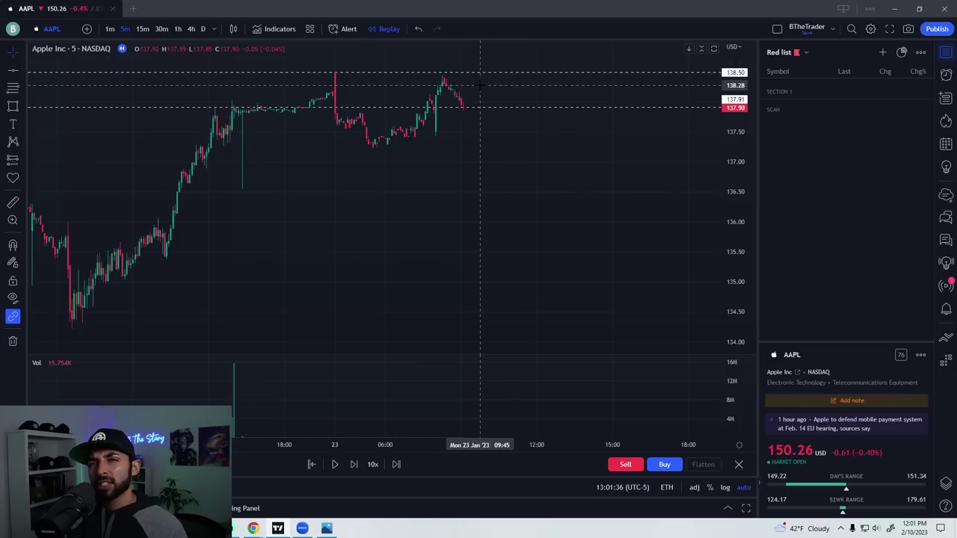
click(335, 464)
click(334, 464)
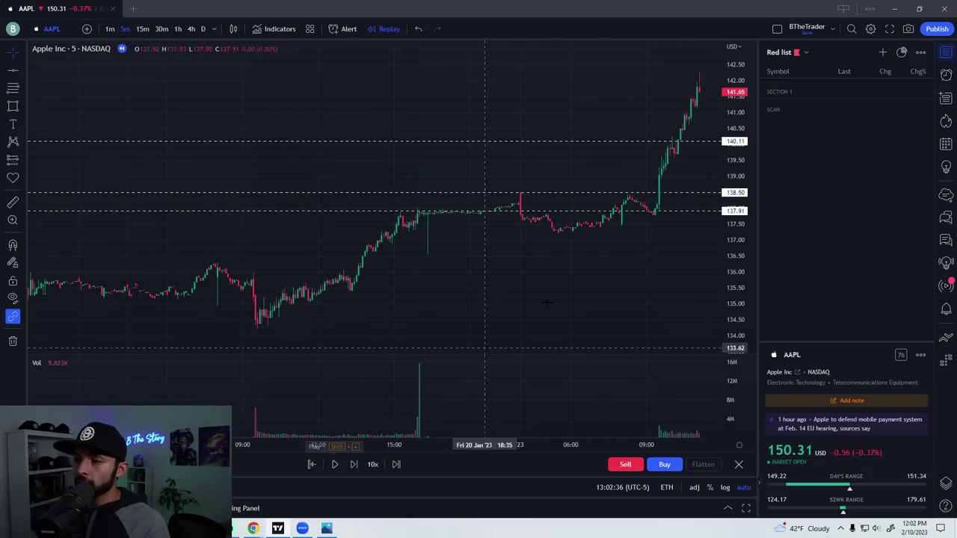
click(661, 211)
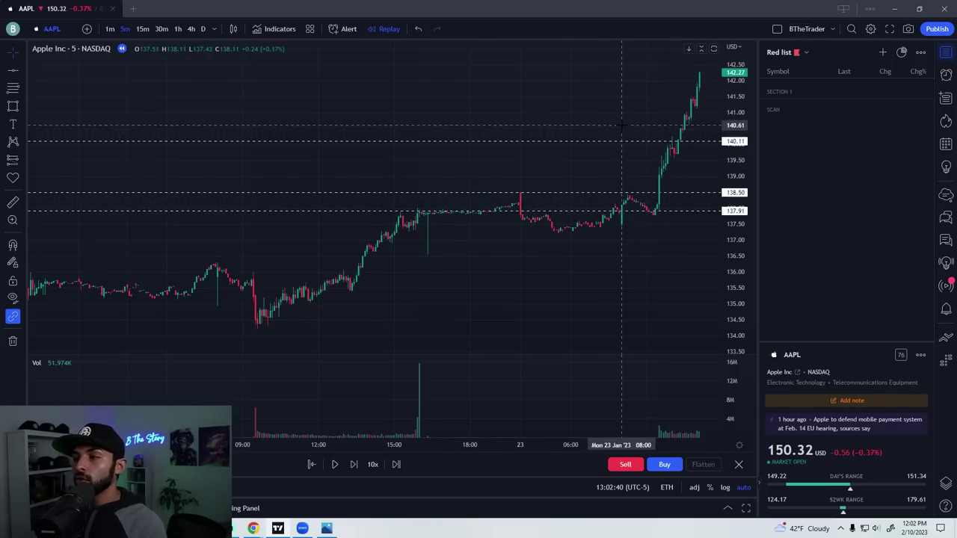
click(178, 28)
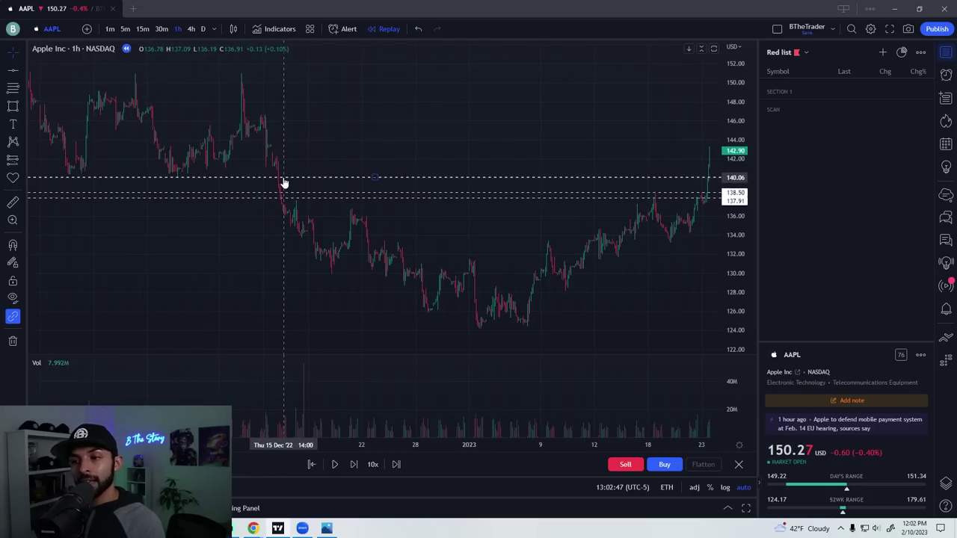
- Switch the AAPL chart to 5-minute bars, then to 1-minute bars
click(126, 28)
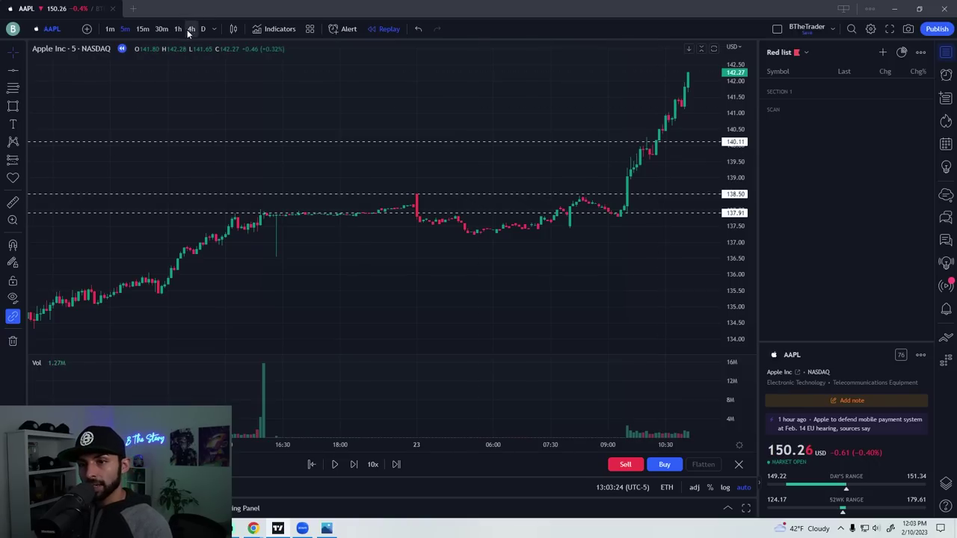
click(109, 29)
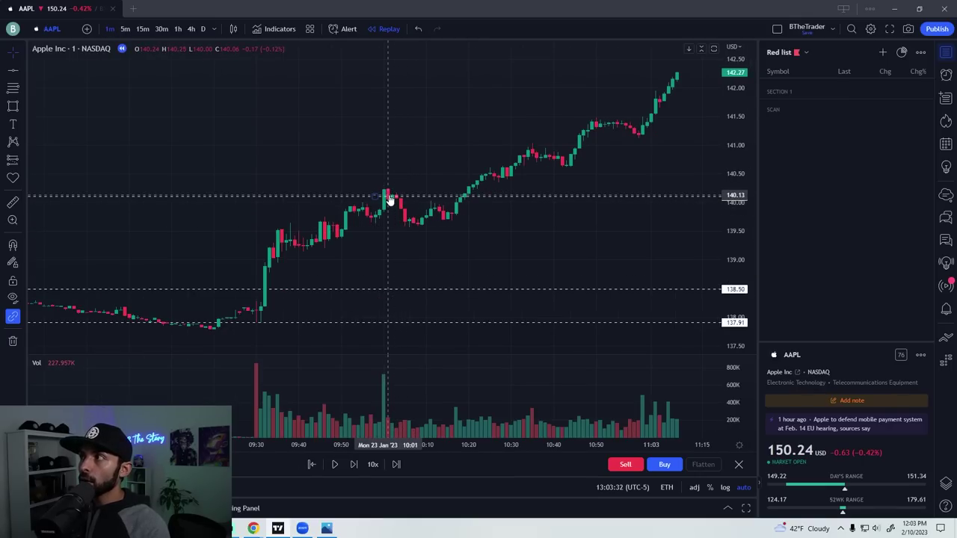
- On 5-minute bars, draw a purple rectangle support zone just under 140
click(125, 29)
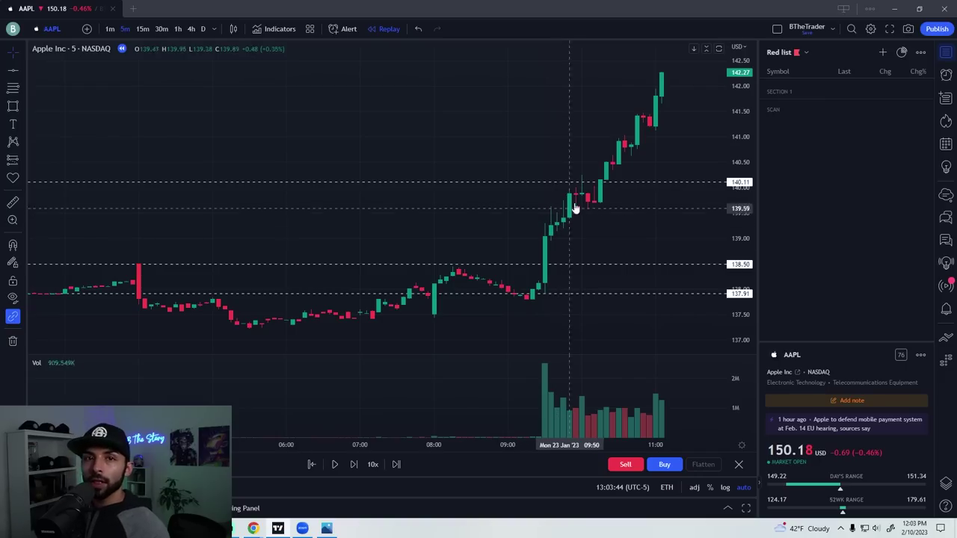
click(13, 106)
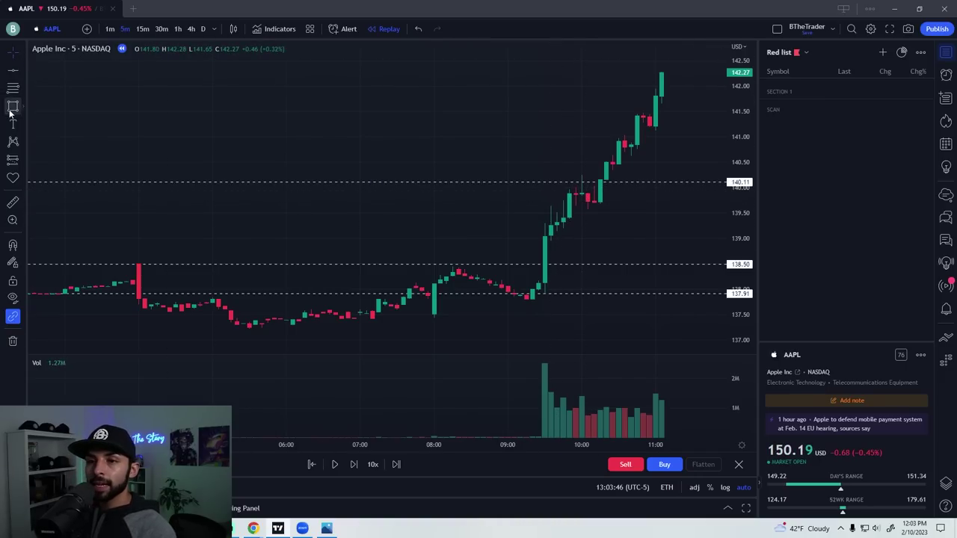
drag(545, 204, 632, 213)
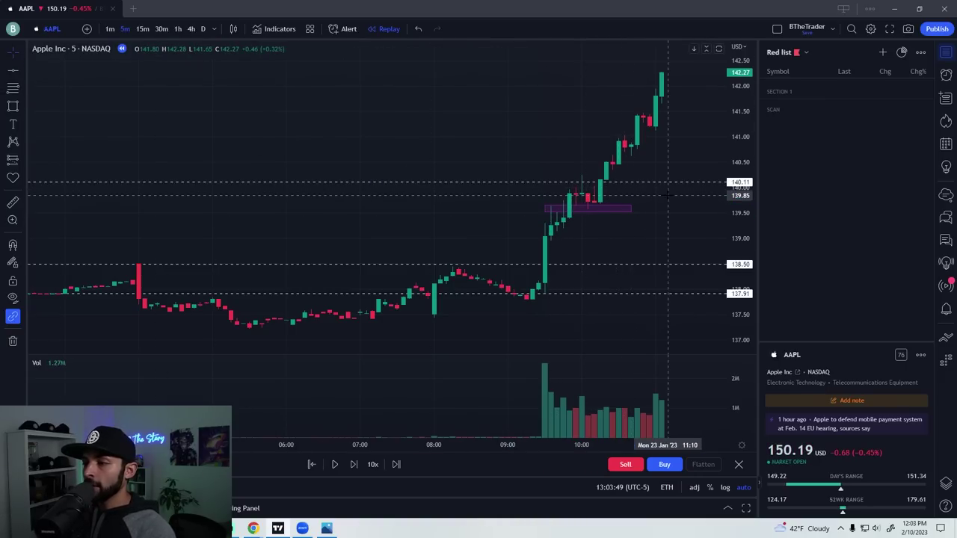
click(572, 212)
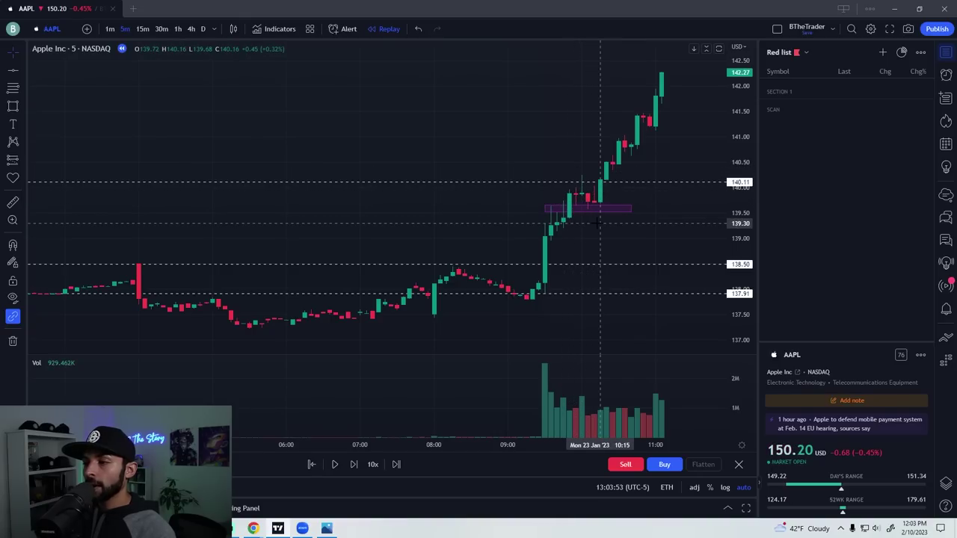
- On 1-minute bars, sketch freehand brush annotations over the candles
click(111, 30)
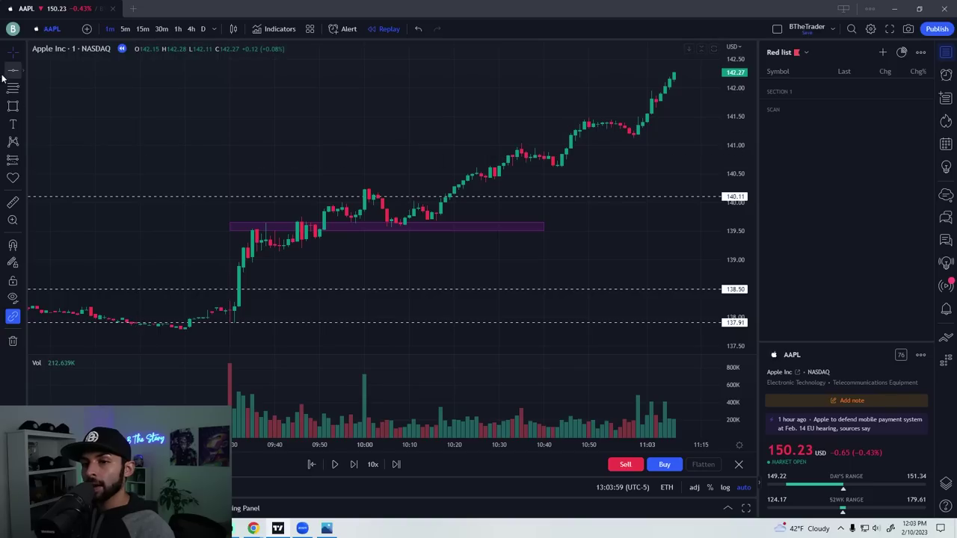
click(23, 111)
click(60, 109)
mouse_move(200, 146)
mouse_down()
mouse_move(214, 121)
mouse_move(266, 120)
mouse_move(329, 82)
mouse_move(384, 76)
mouse_move(215, 102)
mouse_move(329, 102)
mouse_move(302, 108)
mouse_move(322, 131)
mouse_move(315, 200)
mouse_move(306, 202)
mouse_move(383, 213)
mouse_move(347, 235)
mouse_move(364, 215)
mouse_move(325, 222)
mouse_move(386, 224)
mouse_up()
- Undo the earlier strokes, then mark an inverted-V and several Xs on candles near the zone
key(ctrl+z)
key(ctrl+z)
key(ctrl+z)
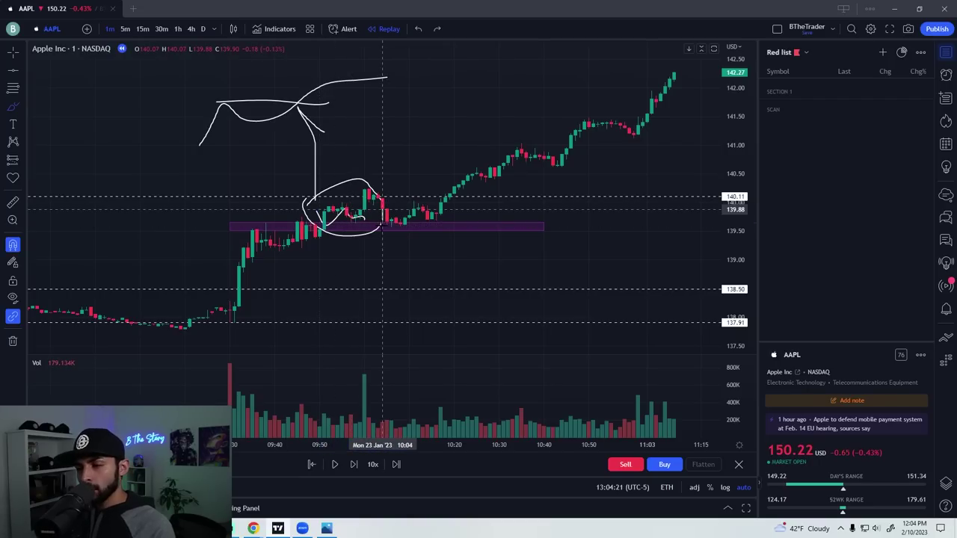
key(ctrl+z)
mouse_move(381, 216)
mouse_down()
mouse_move(390, 206)
mouse_move(401, 221)
mouse_move(430, 210)
mouse_up()
mouse_move(428, 197)
mouse_down()
mouse_move(413, 210)
mouse_move(382, 203)
mouse_up()
drag(380, 191, 370, 204)
drag(437, 192, 458, 208)
drag(448, 190, 436, 209)
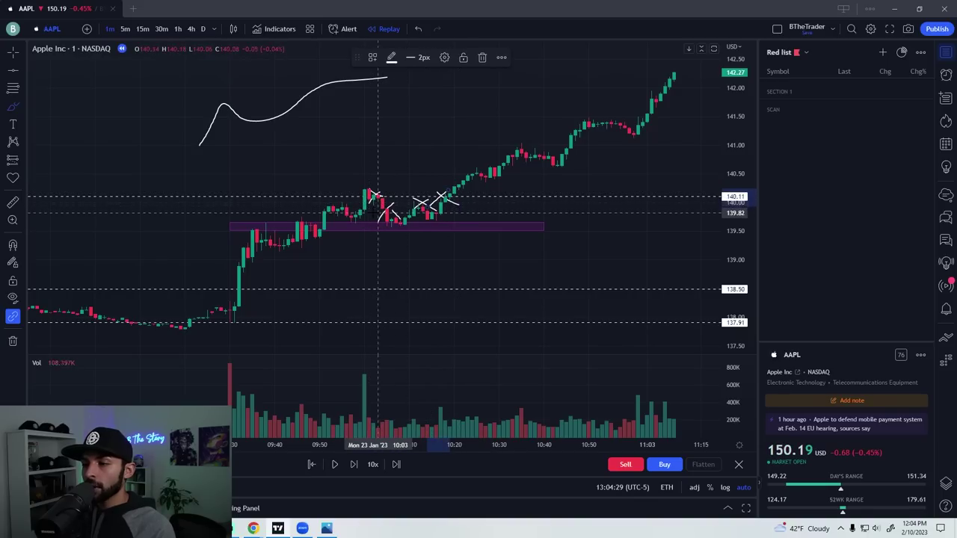
- Underline the purple zone, draw a line rising from it, then bring up AAPL TRADE.png
mouse_move(315, 226)
mouse_down()
mouse_move(476, 239)
mouse_move(317, 231)
mouse_up()
drag(449, 221, 650, 103)
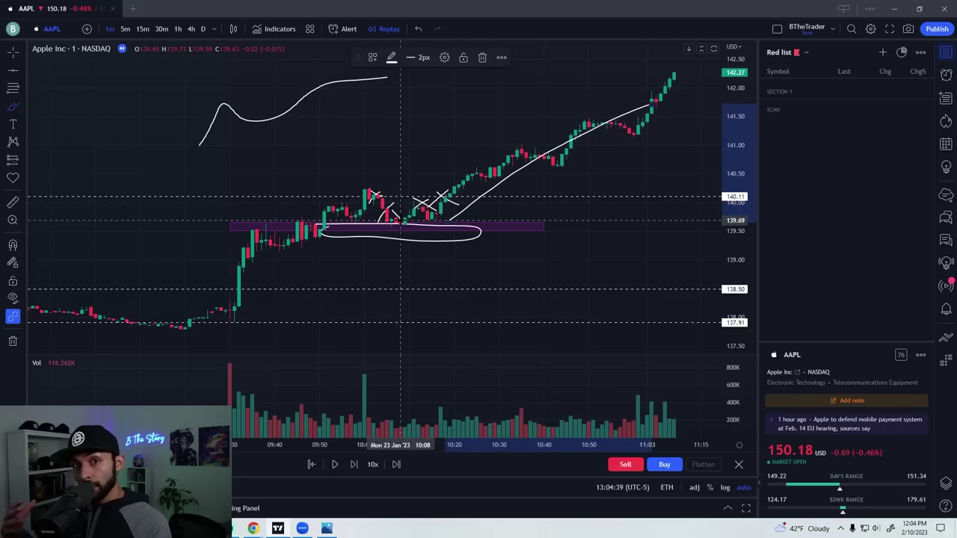
key(ctrl+z)
key(ctrl+z)
key(ctrl+z)
key(ctrl+z)
key(ctrl+z)
key(ctrl+z)
key(ctrl+z)
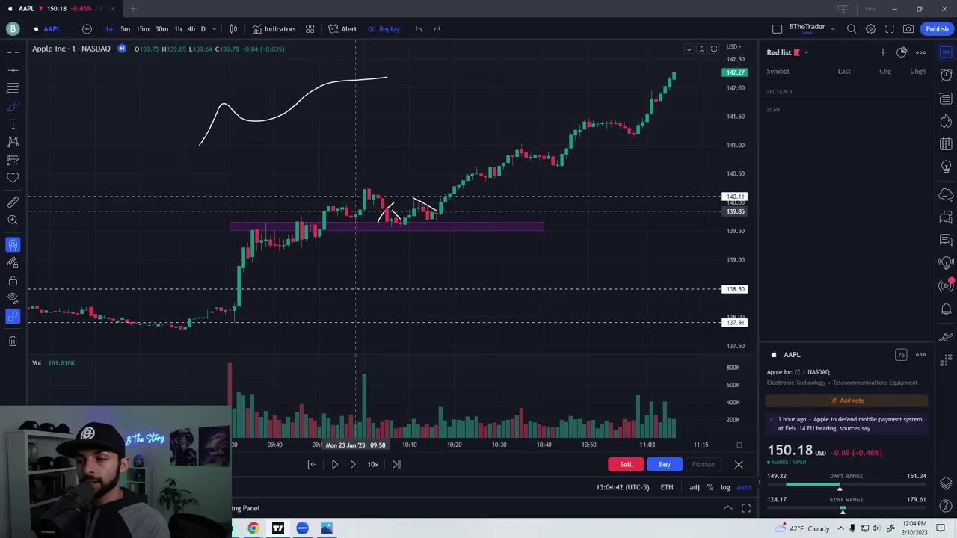
mouse_move(300, 222)
mouse_down()
mouse_move(376, 192)
mouse_move(389, 217)
mouse_move(416, 209)
mouse_move(401, 222)
mouse_move(516, 172)
mouse_move(605, 116)
mouse_up()
drag(354, 241, 456, 238)
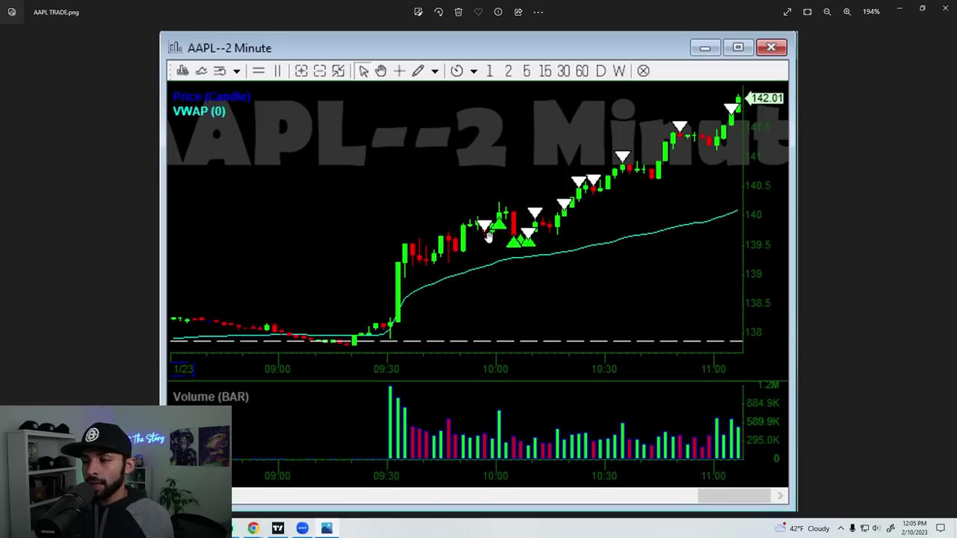
click(894, 10)
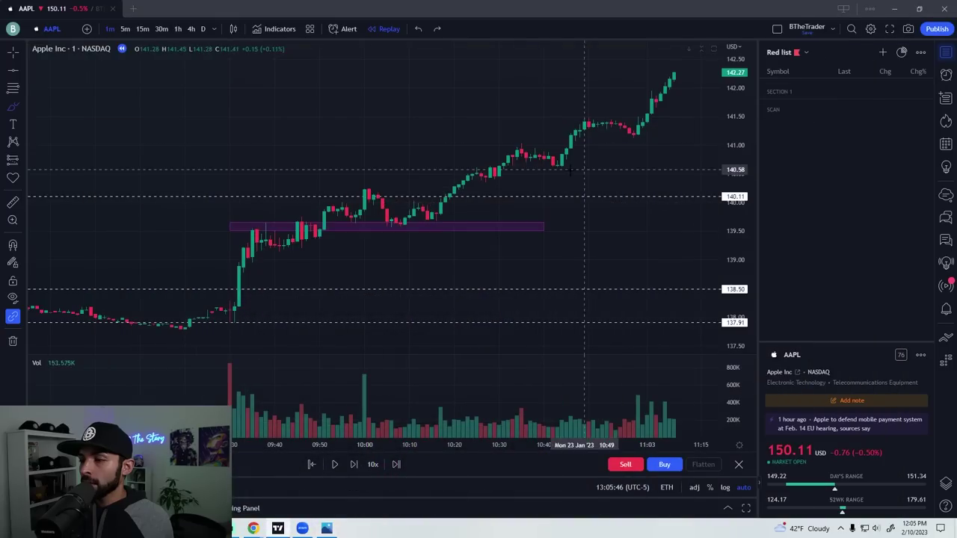
key(alt+Tab)
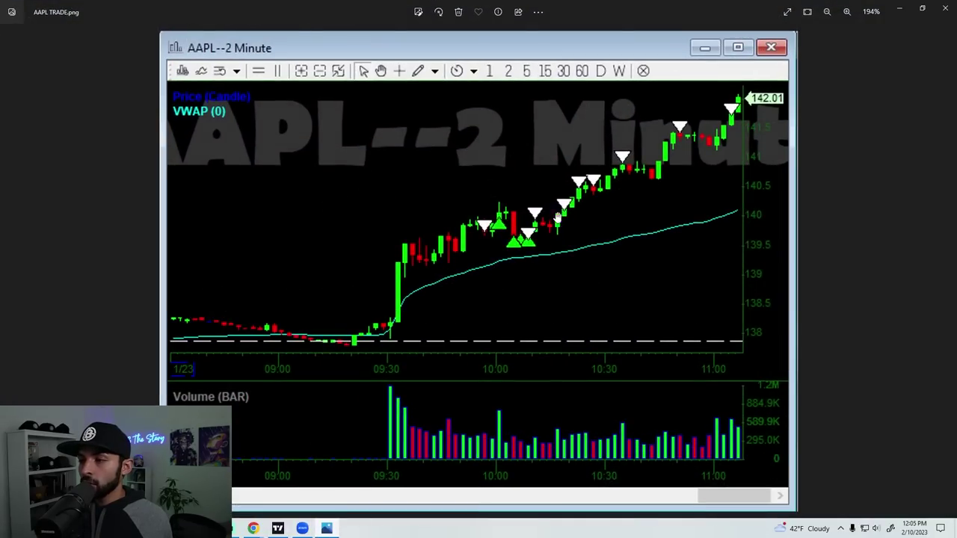